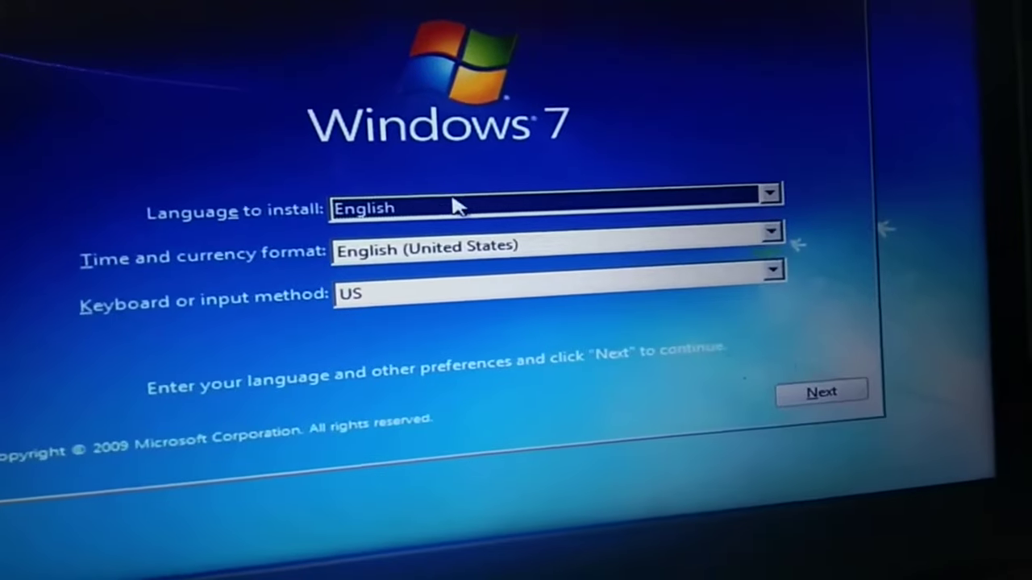
Start the Windows 7 installation with English as language, English (United States) format and US keyboard.
left_click(833, 415)
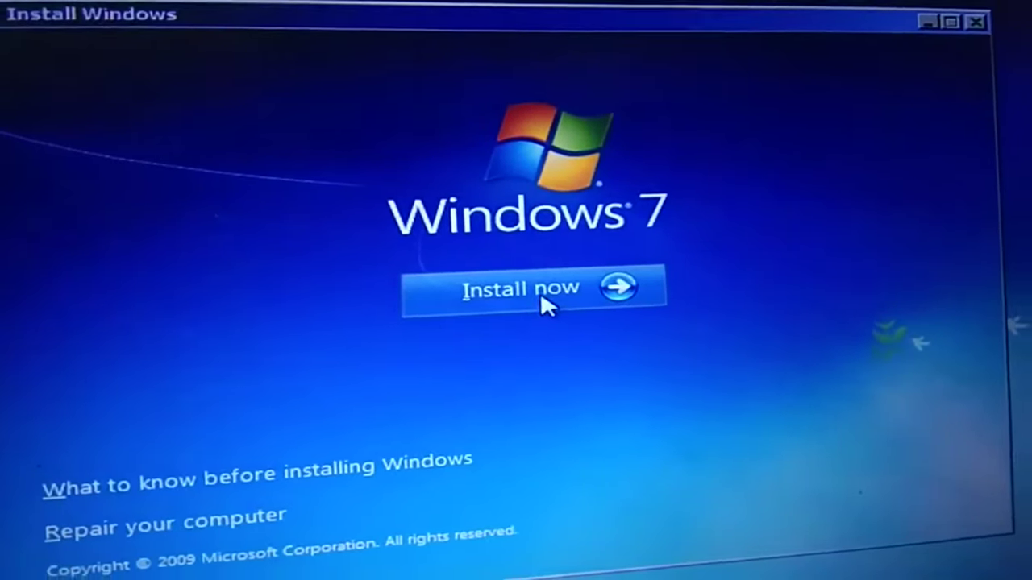
left_click(540, 291)
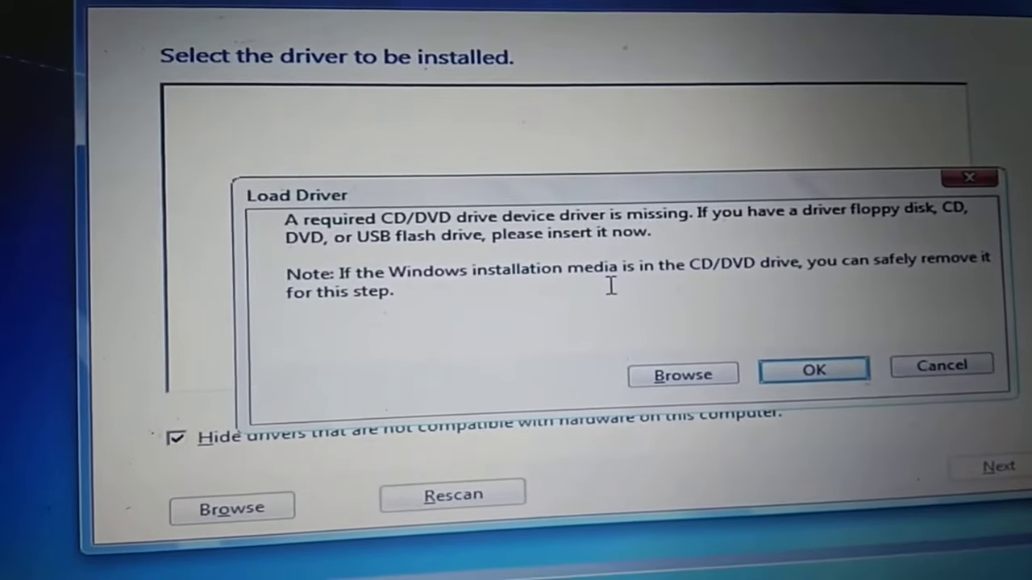
Dismiss the Load Driver prompt and stop hiding drivers that are not compatible with the computer's hardware.
key("Escape")
left_click(161, 360)
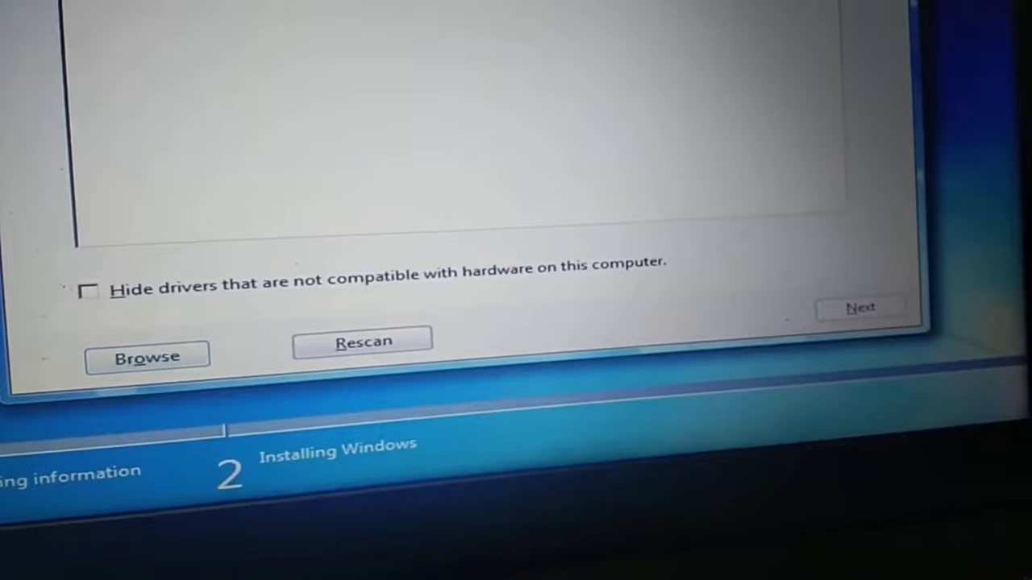
Leave the driver selection, return to the Windows 7 setup start screen and launch the installation again.
key("Escape")
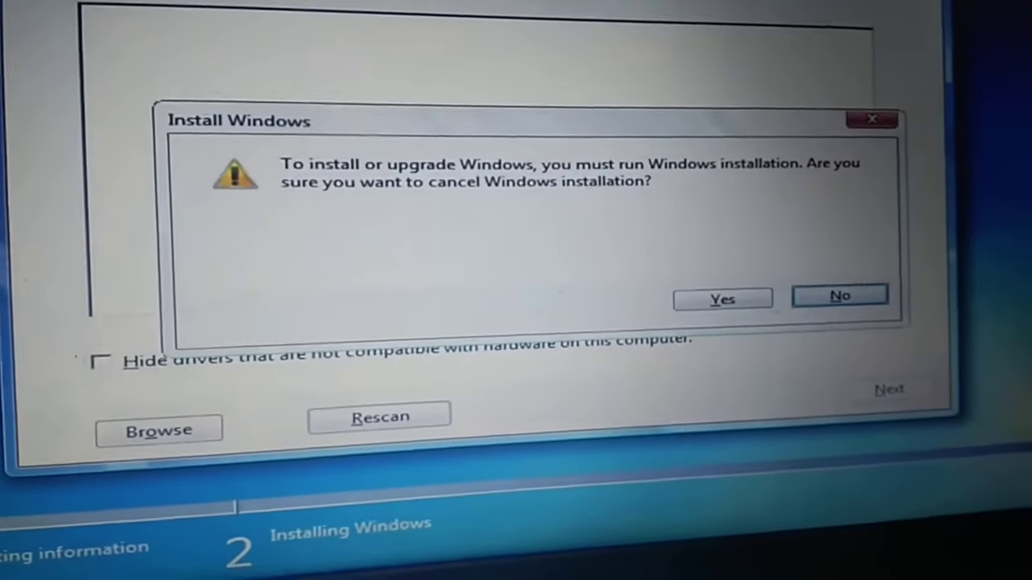
left_click(842, 312)
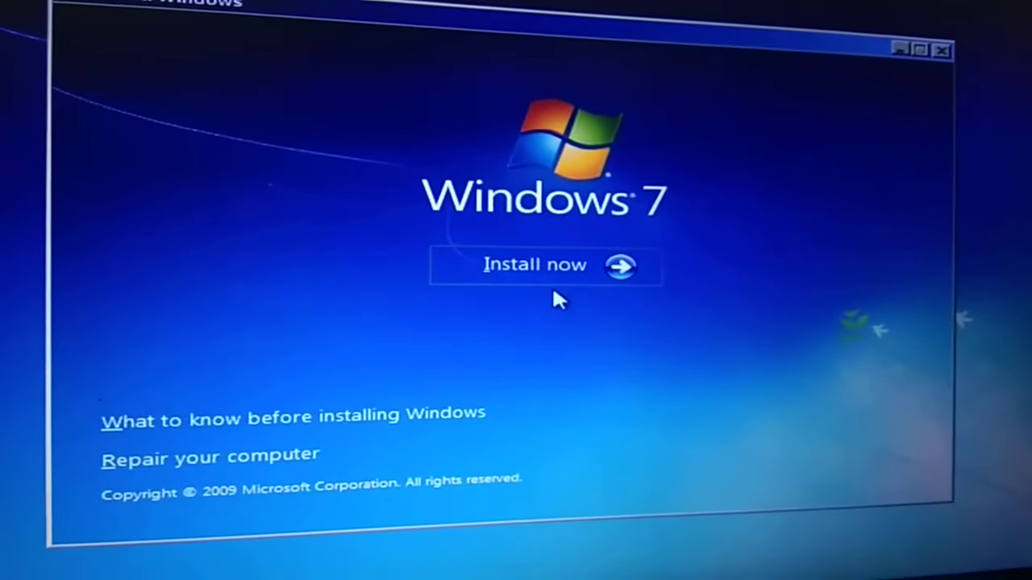
left_click(573, 258)
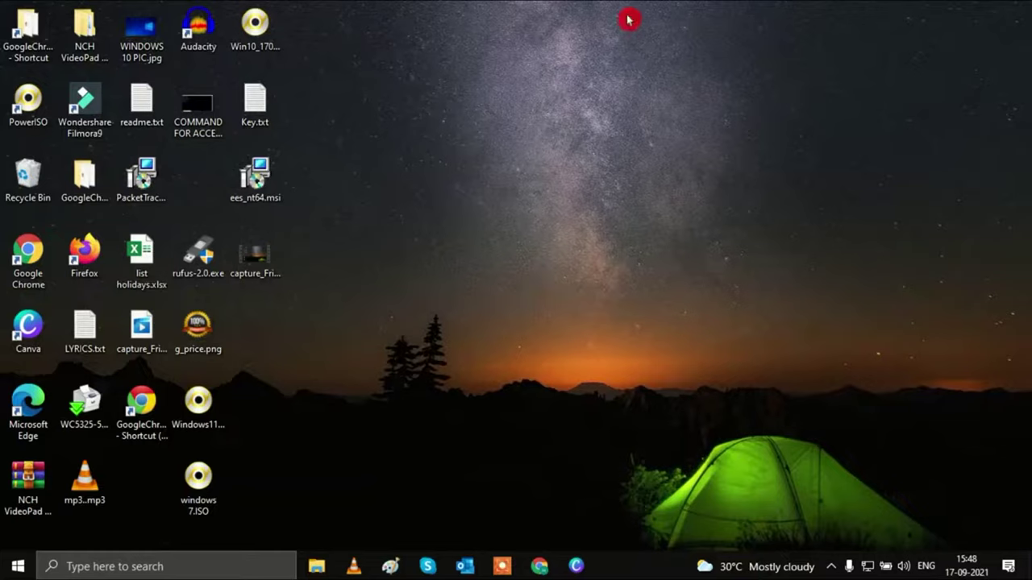
Check the bootable USB drive GSP1RMCULXFRER_EN_DVD (D:) in This PC, then close the window and refresh the desktop.
left_click(323, 568)
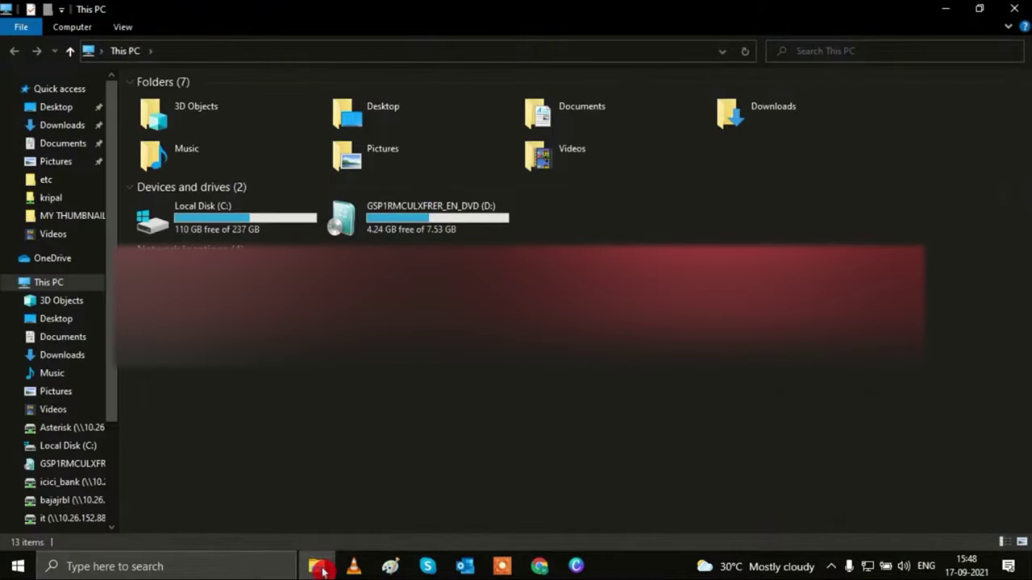
left_click(441, 218)
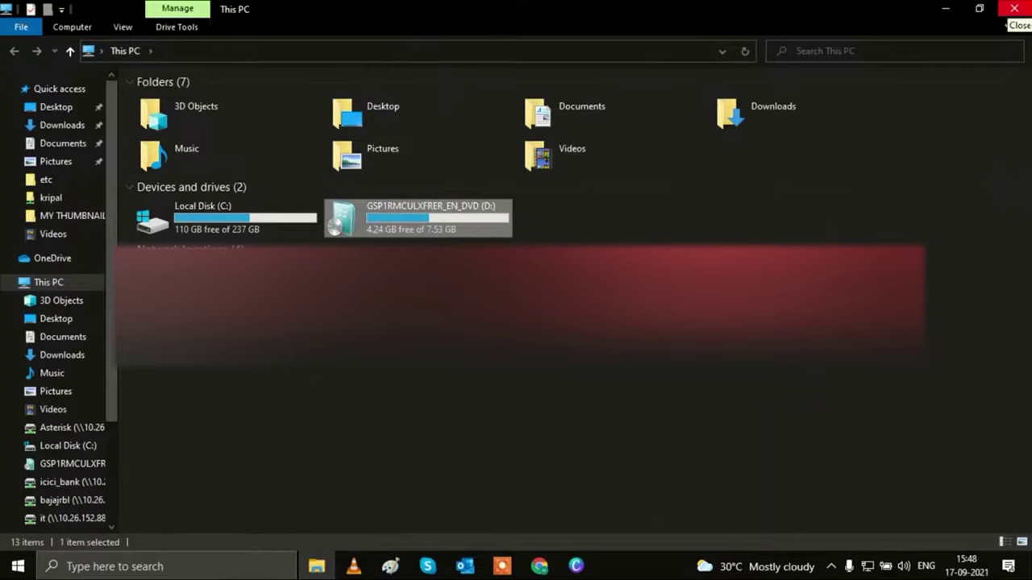
left_click(1014, 8)
right_click(576, 92)
left_click(617, 139)
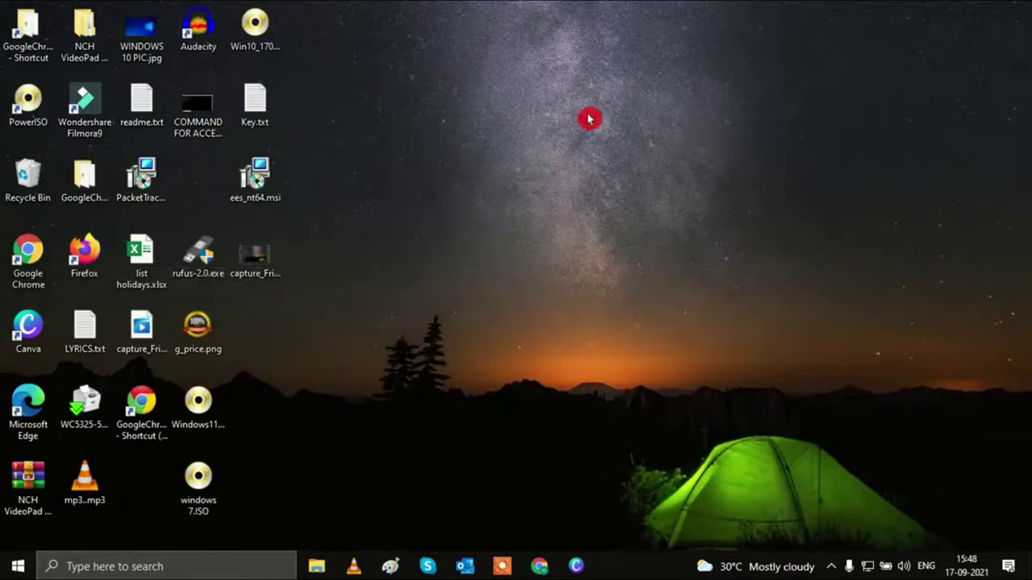
Open Google Chrome and search Google for "Download Intel USB 3.0 driver".
double_click(35, 258)
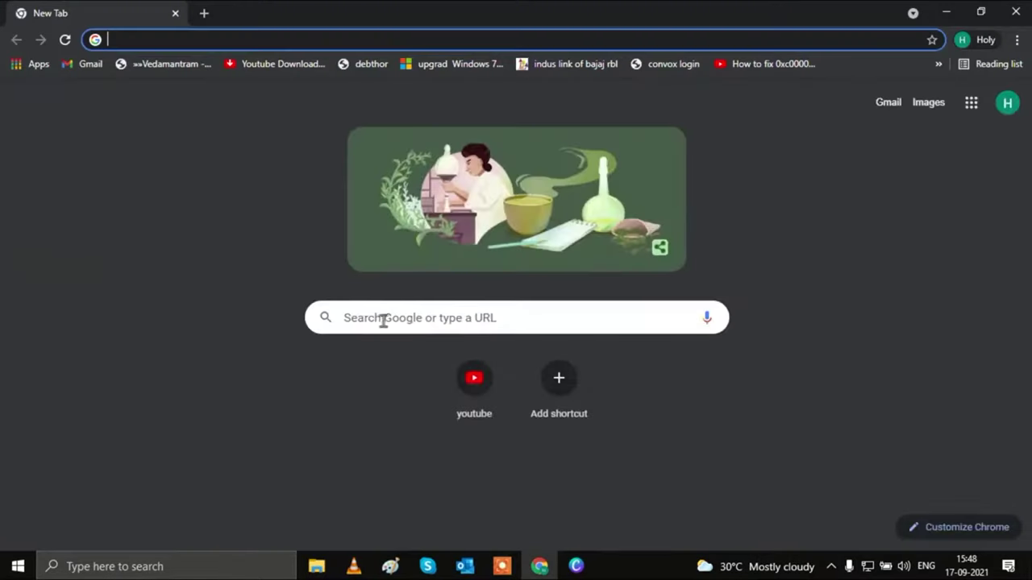
left_click(385, 321)
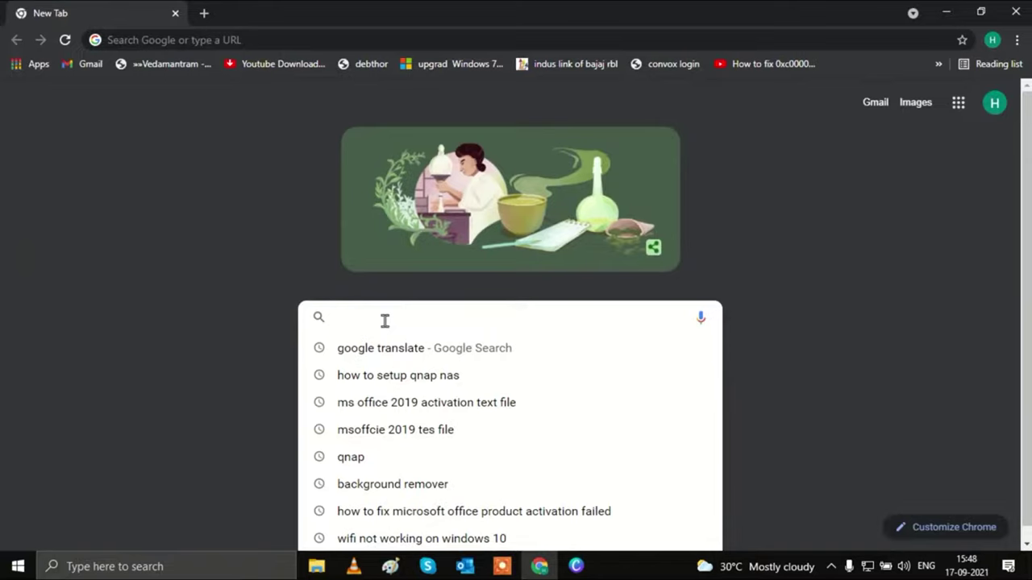
type("Download Intel USB 3.0 driver")
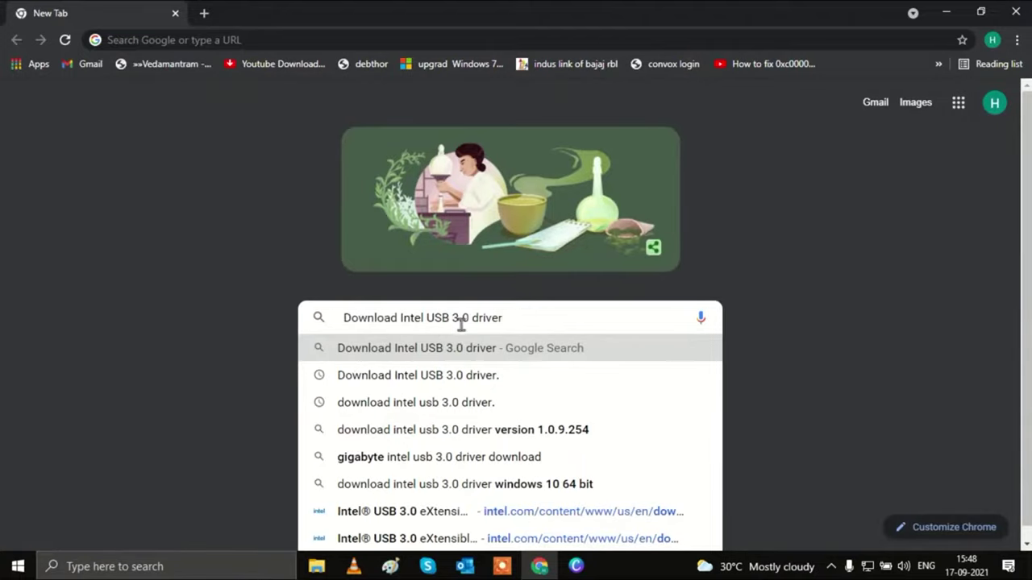
key("Return")
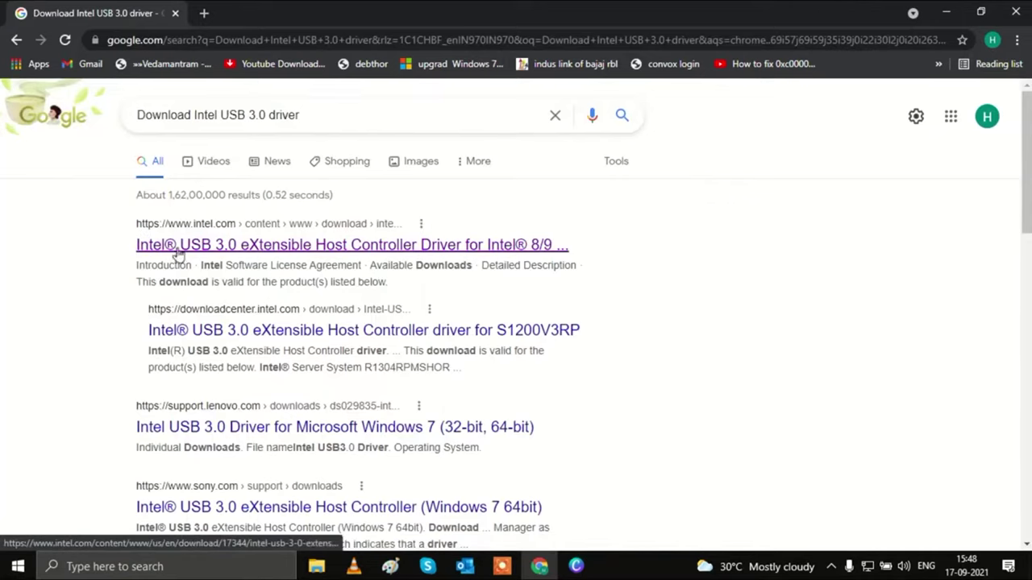
Open Intel's USB 3.0 eXtensible Host Controller Driver page for 8/9/100 Series and C220/C610 chipsets and find its available downloads.
left_click(268, 251)
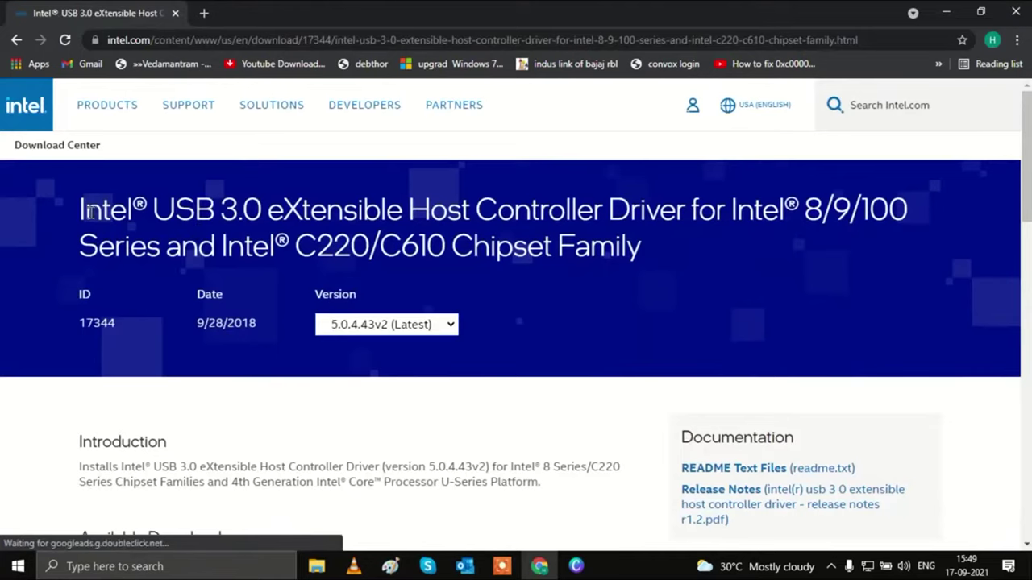
left_click_drag(81, 208, 721, 249)
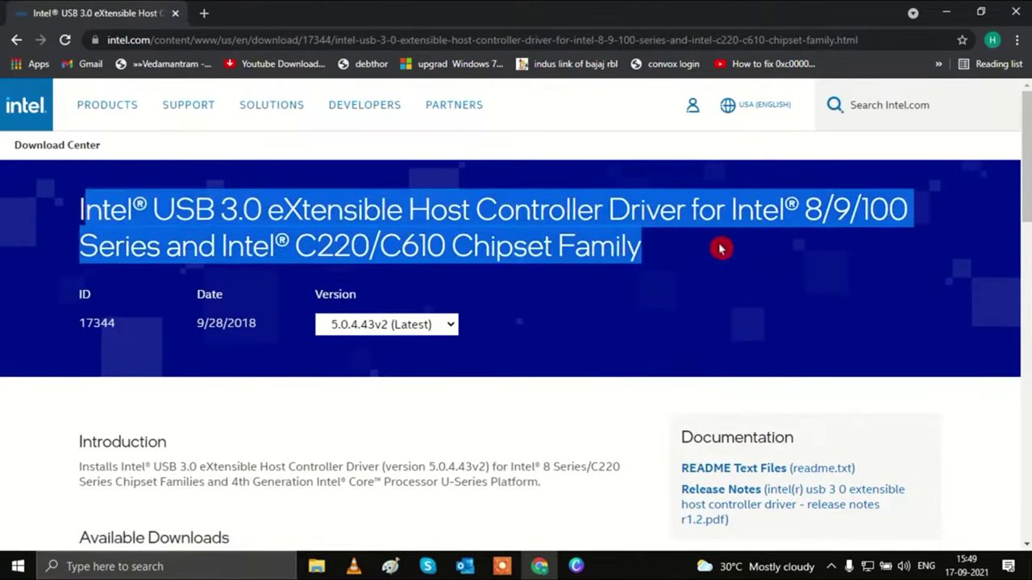
left_click(680, 266)
scroll(681, 269, "down", 3)
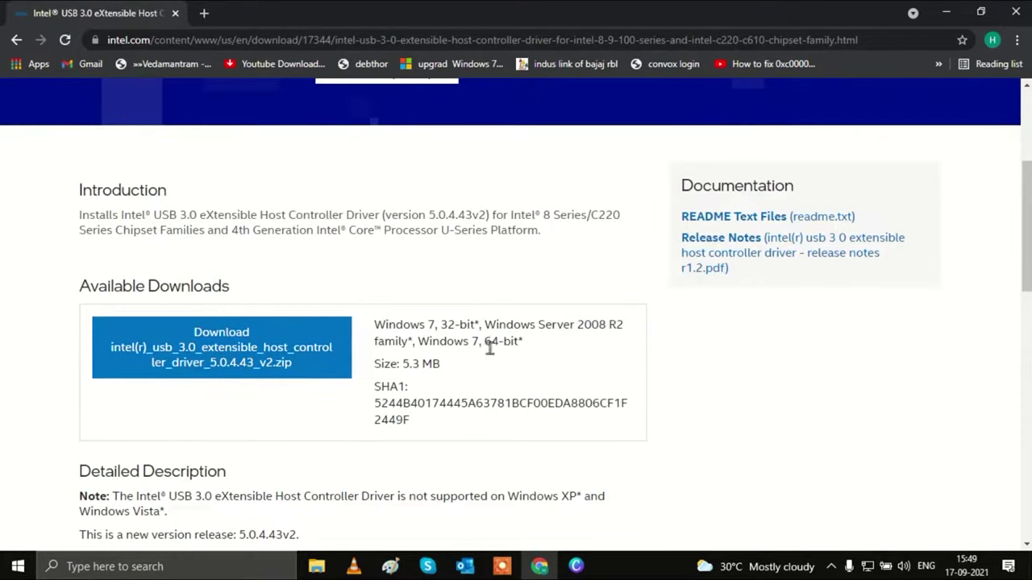
Download intel(r)_usb_3.0_extensible_host_controller_driver_5.0.4.43_v2.zip, accept the license agreement and close the download notice.
left_click(246, 345)
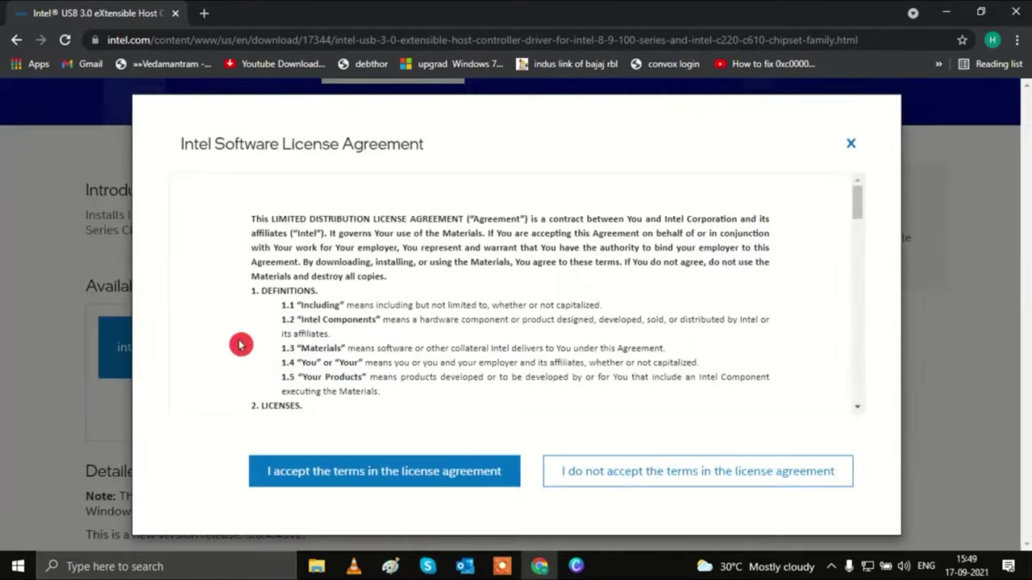
left_click(398, 470)
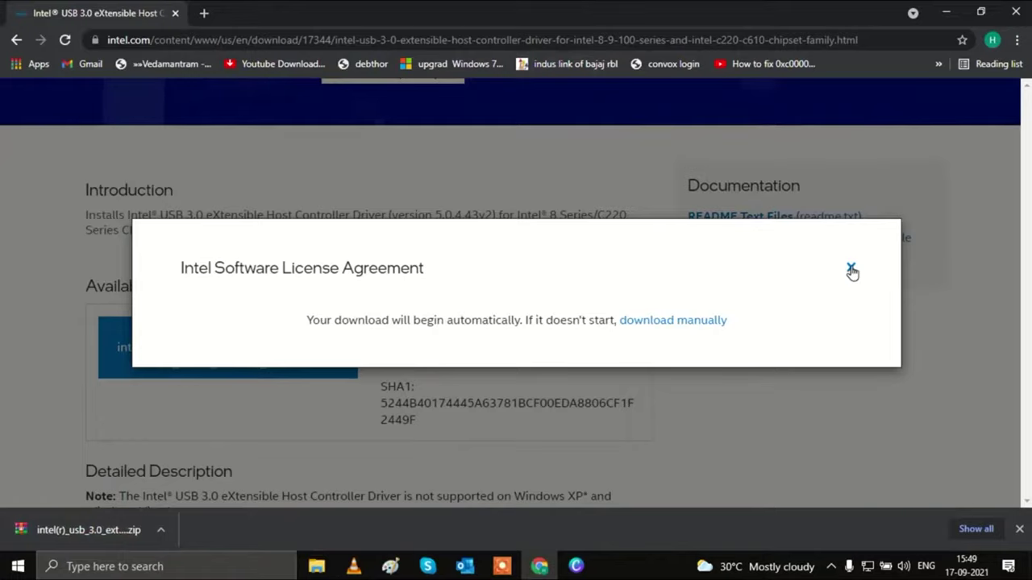
left_click(851, 269)
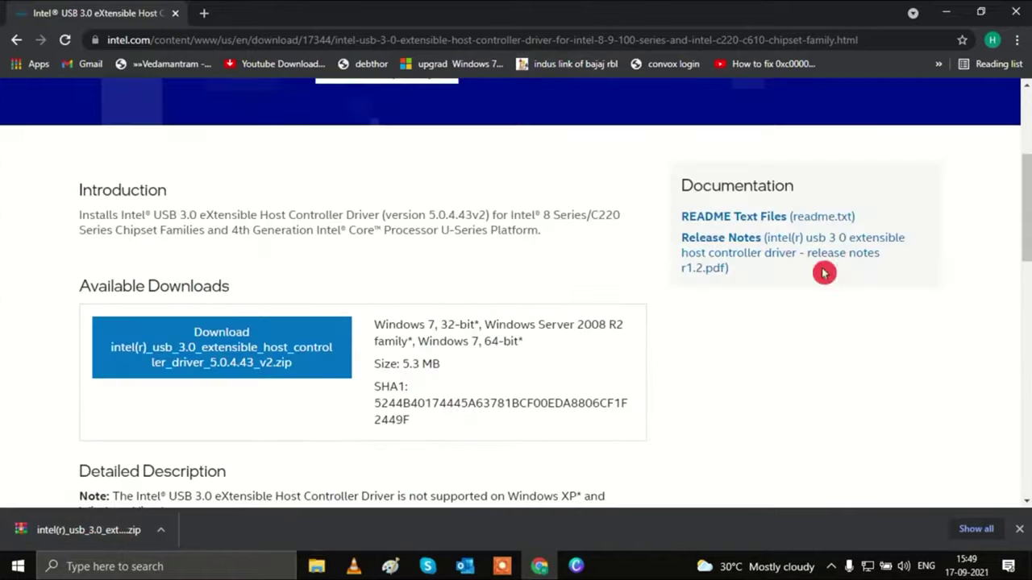
Show the downloaded Intel USB 3.0 driver zip in its folder and cut it from Downloads.
left_click(163, 531)
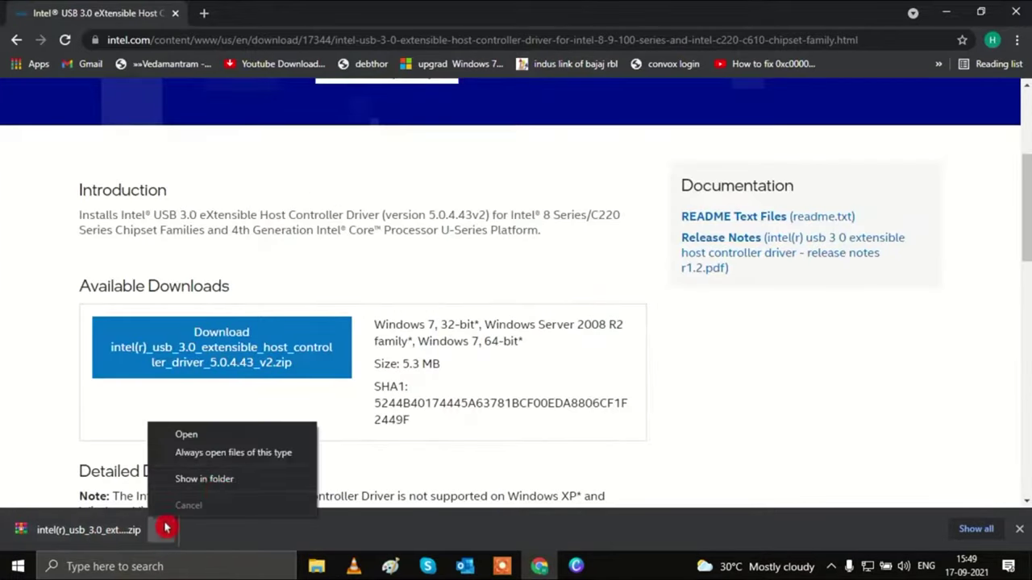
left_click(211, 482)
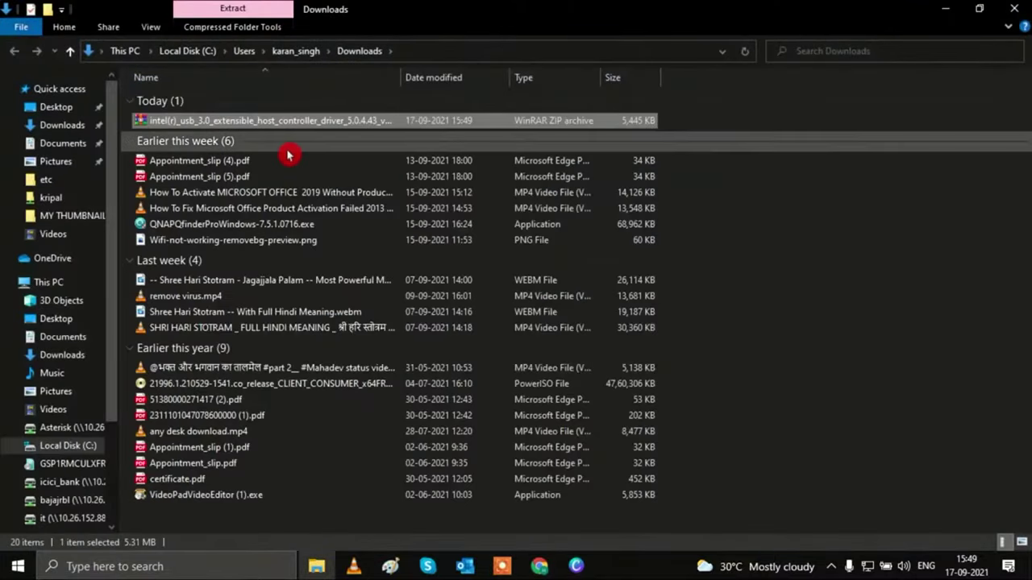
left_click(288, 153)
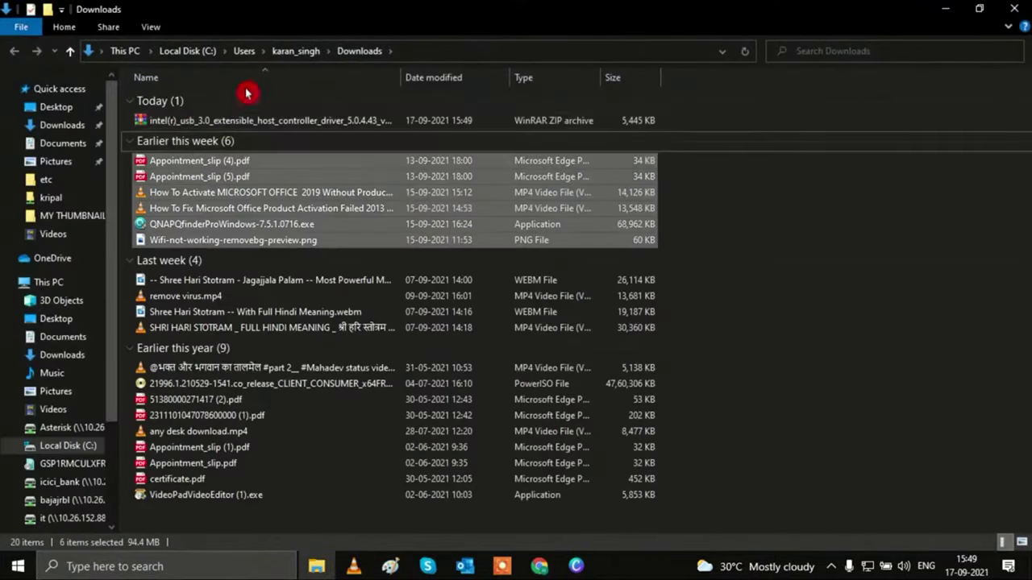
left_click(245, 89)
left_click(229, 121)
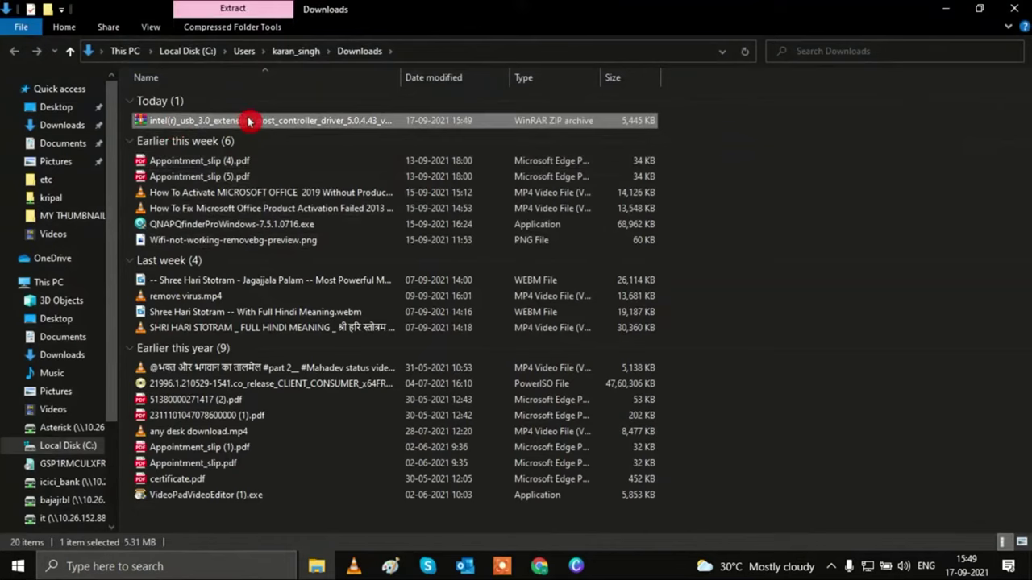
right_click(247, 121)
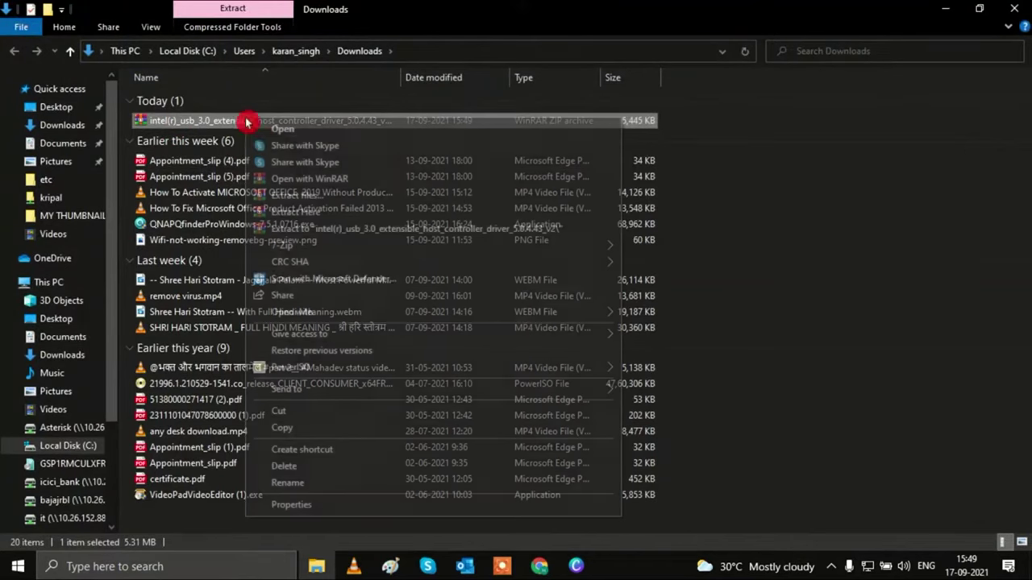
mouse_move(300, 245)
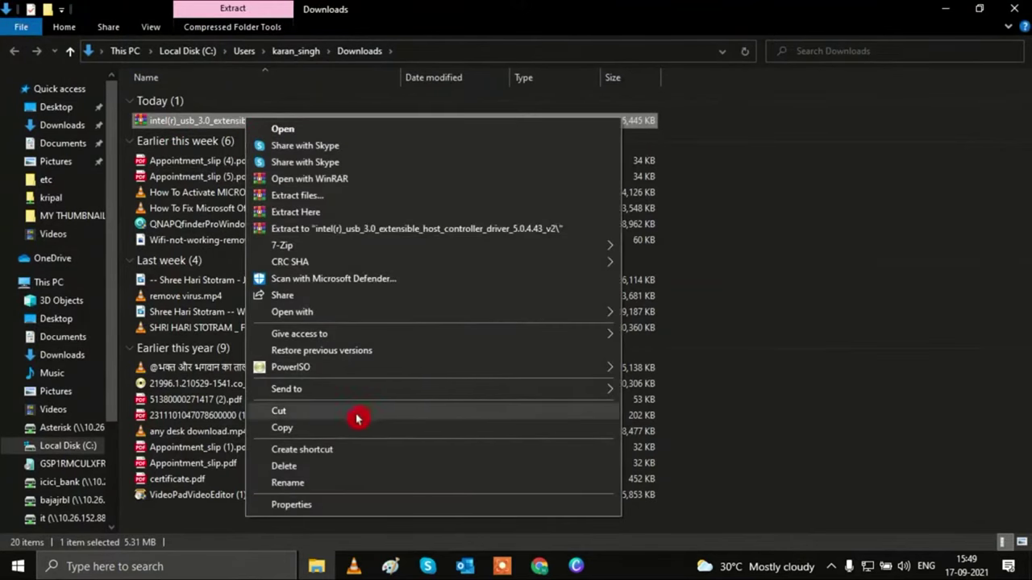
left_click(326, 417)
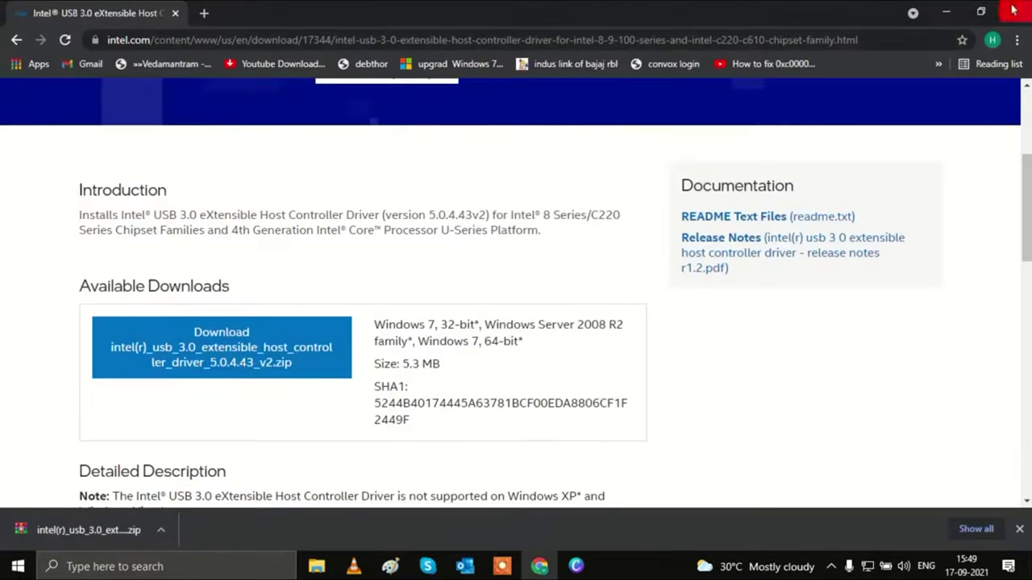
Close the browser, paste the driver zip onto the desktop and place it in the empty middle area.
left_click(1013, 10)
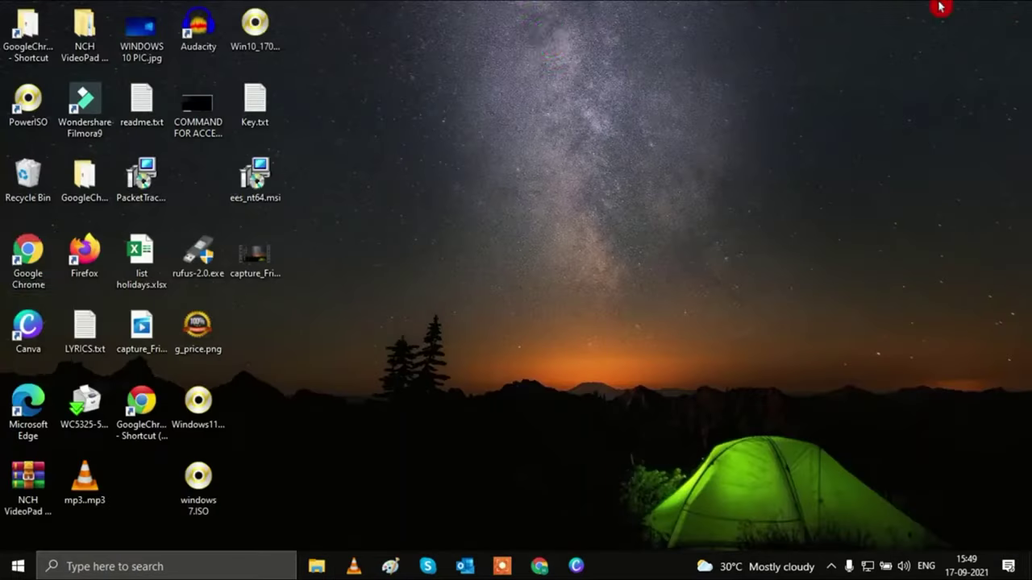
right_click(552, 45)
left_click(594, 108)
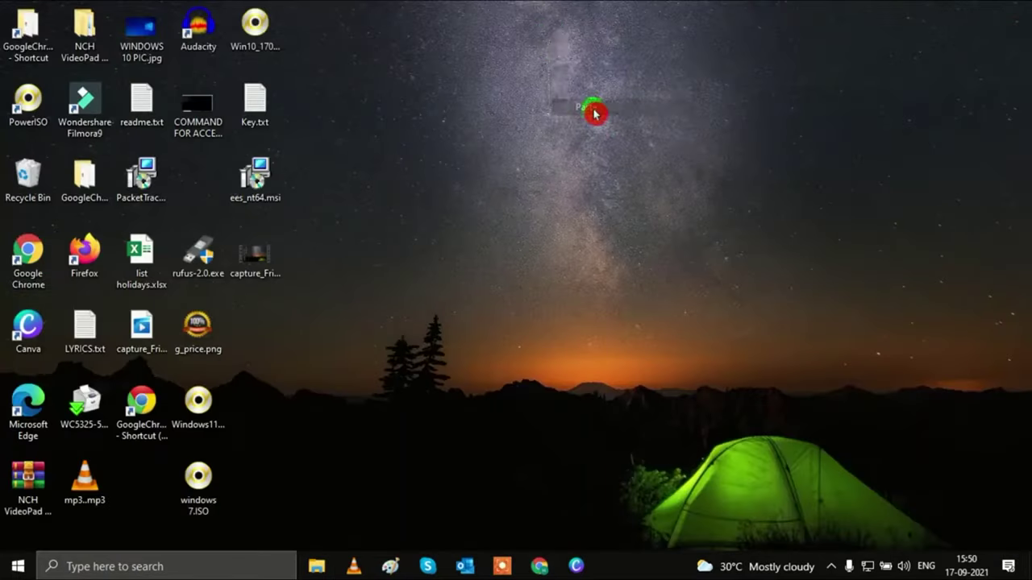
left_click(452, 124)
left_click_drag(543, 50, 574, 206)
left_click(493, 211)
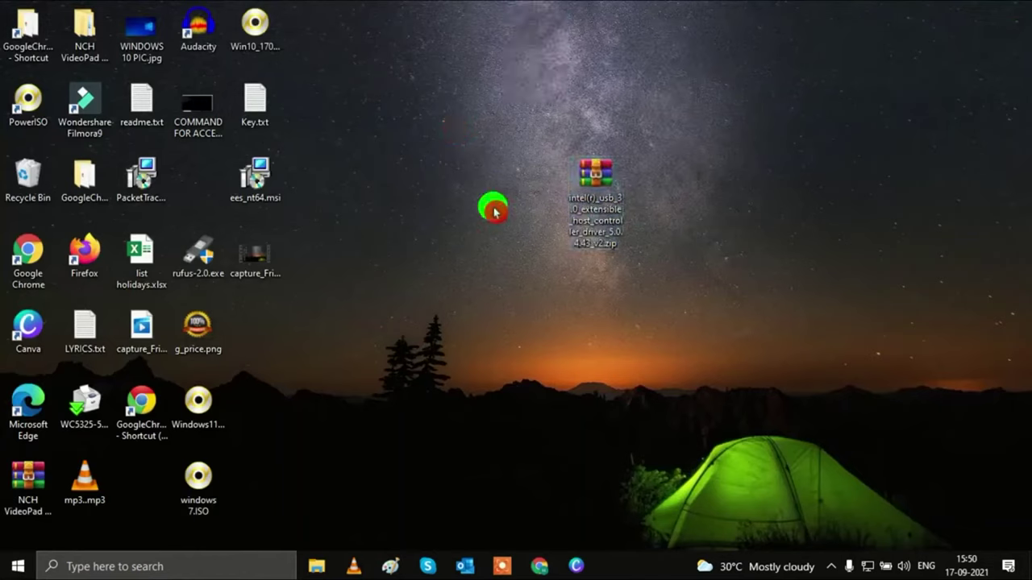
Extract the driver zip directly onto the desktop with 7-Zip and place the extracted folder beside the archive.
right_click(601, 195)
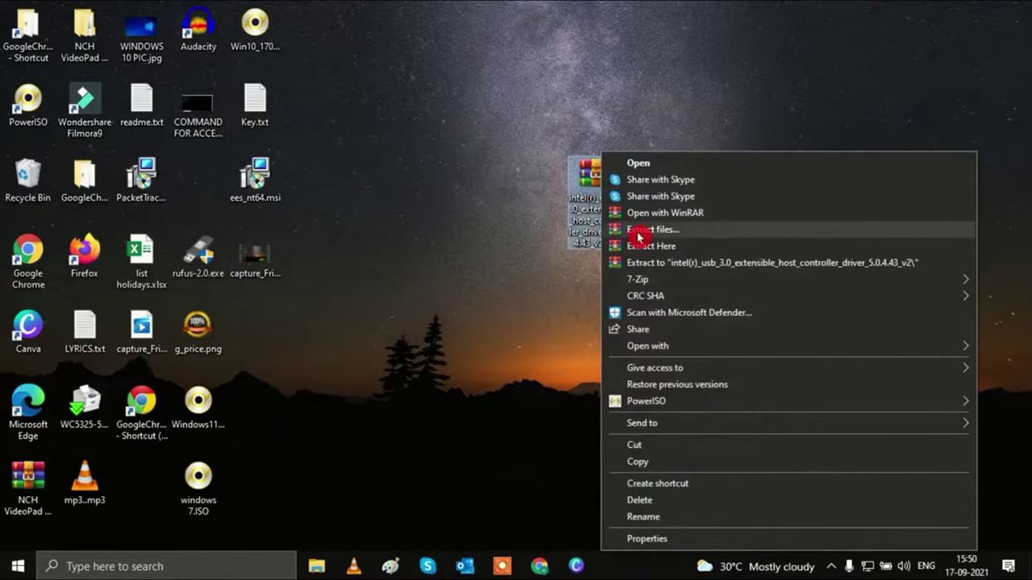
mouse_move(663, 282)
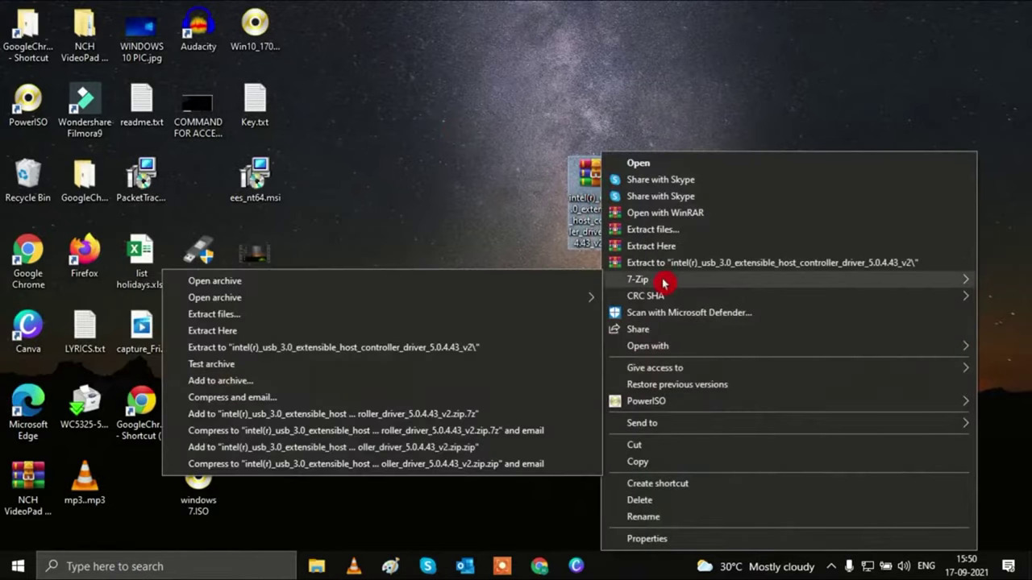
left_click(350, 336)
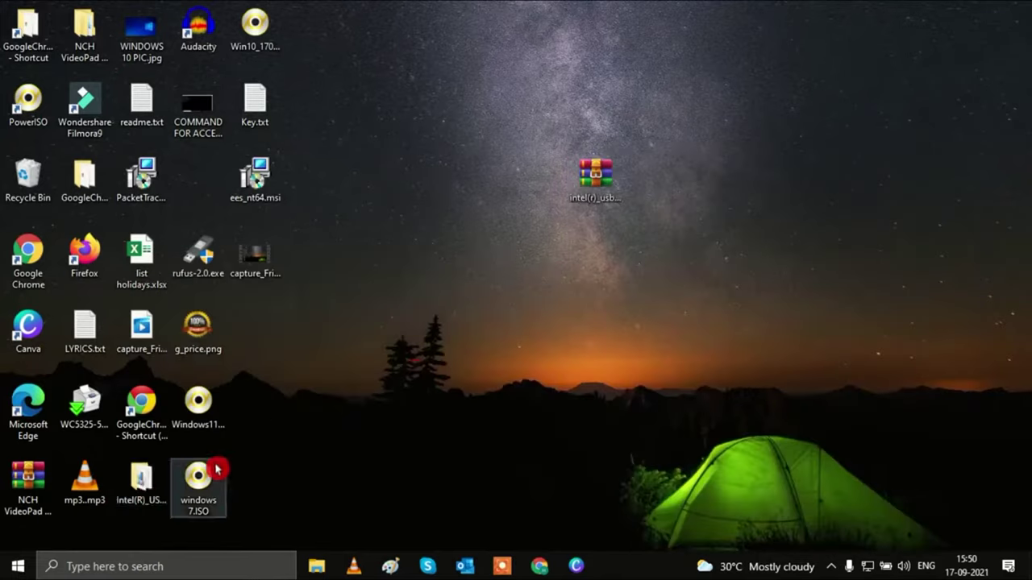
left_click_drag(143, 484, 486, 182)
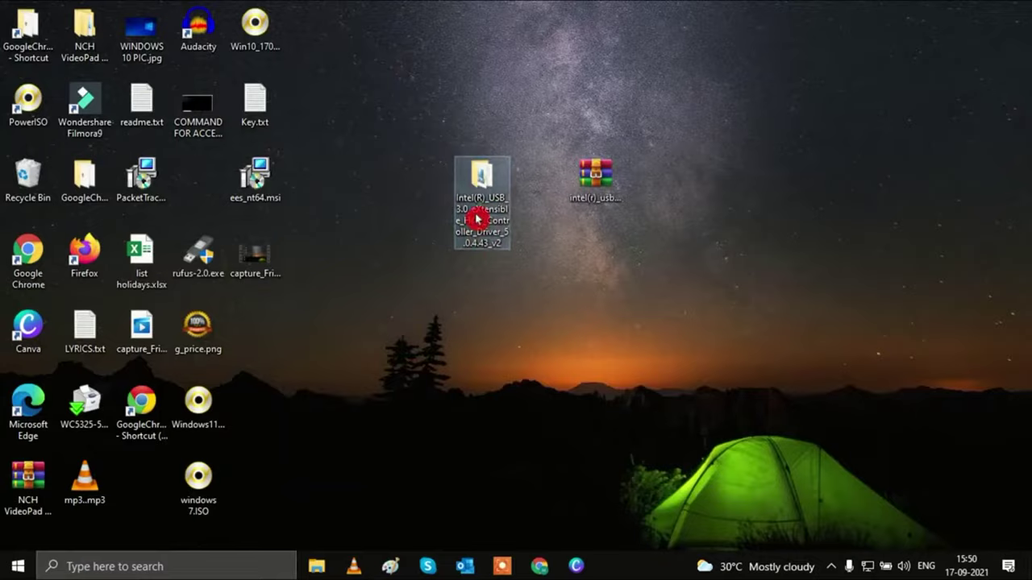
Open the extracted Intel USB 3.0 driver folder to examine its contents, then close it.
double_click(484, 214)
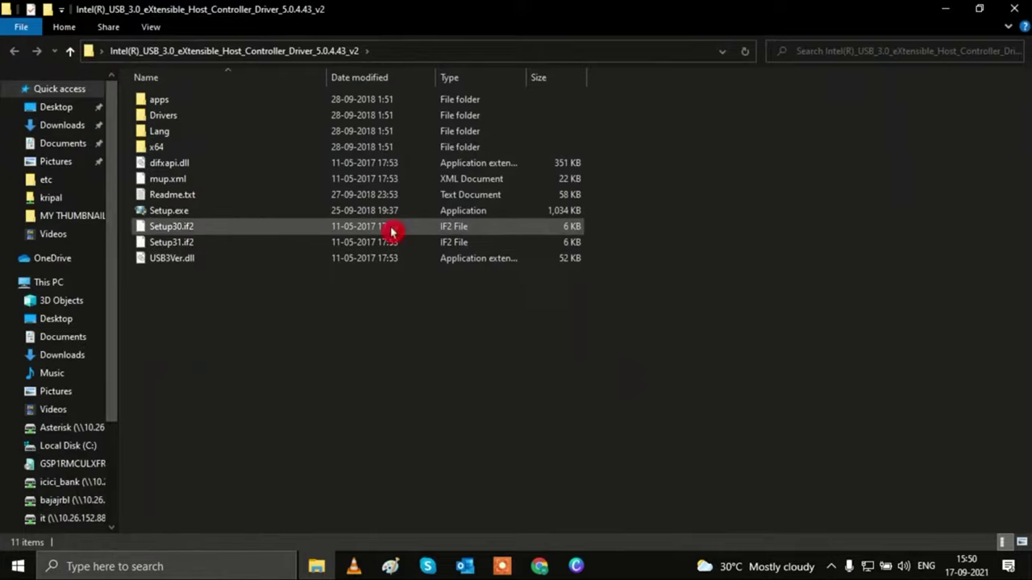
left_click(1012, 8)
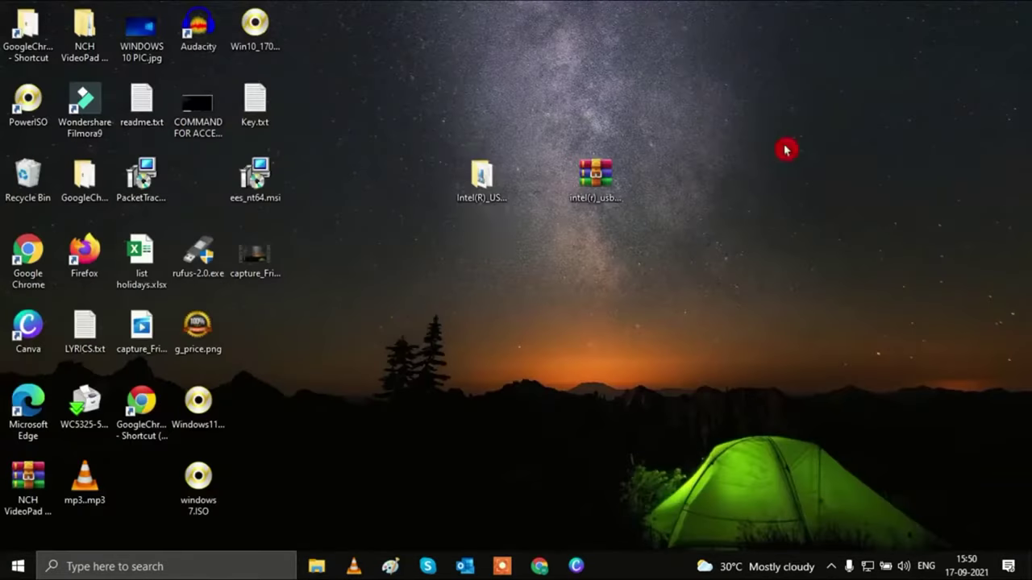
Copy the extracted Intel USB 3.0 driver folder from the desktop and paste it into the root of the bootable USB drive (D:).
right_click(487, 202)
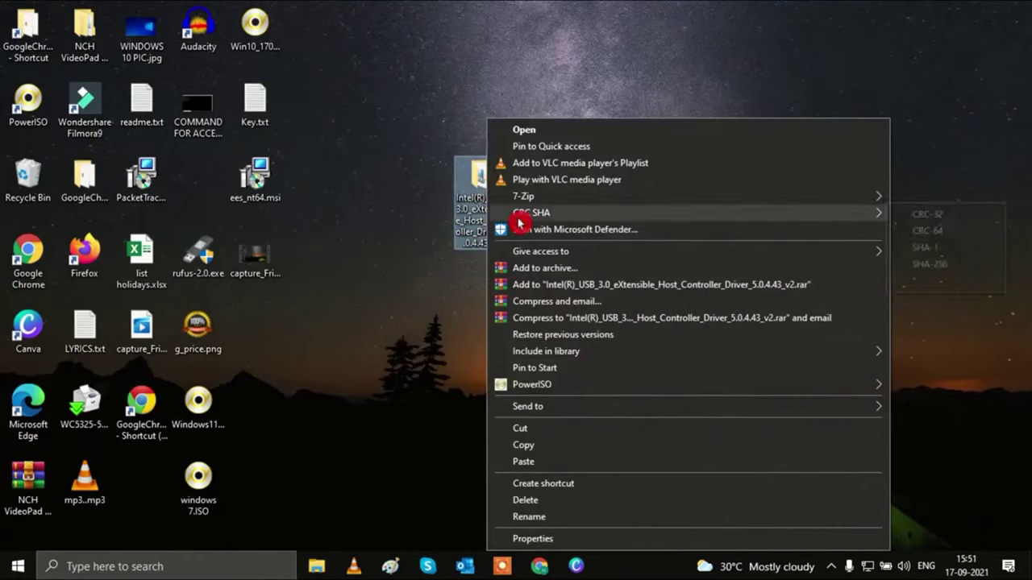
left_click(540, 448)
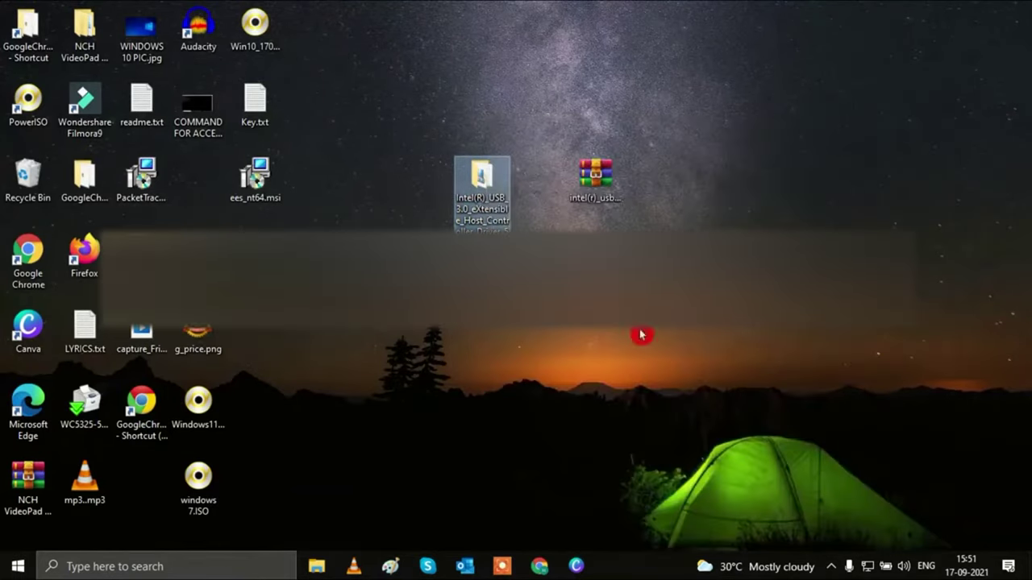
left_click(315, 567)
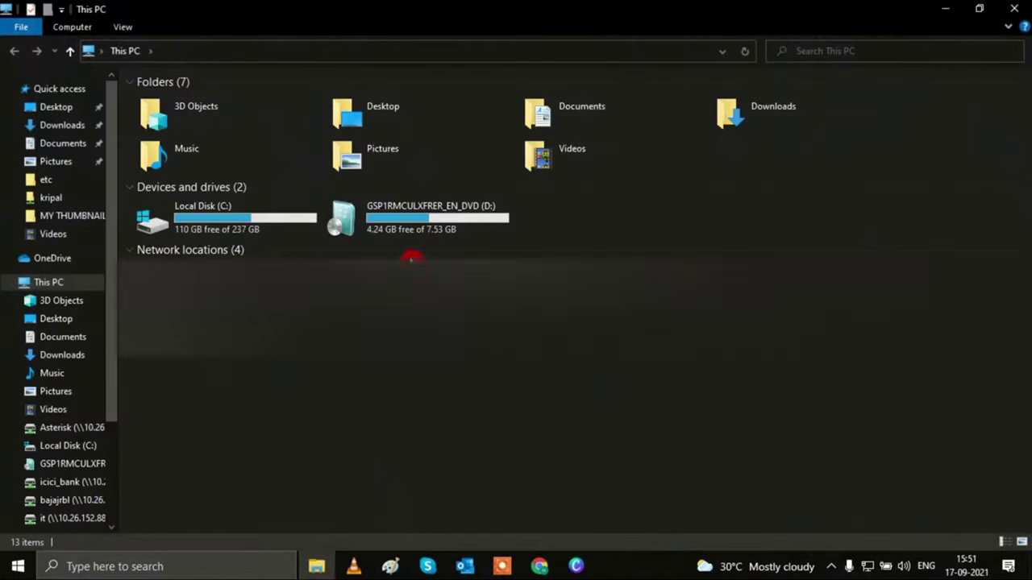
double_click(432, 226)
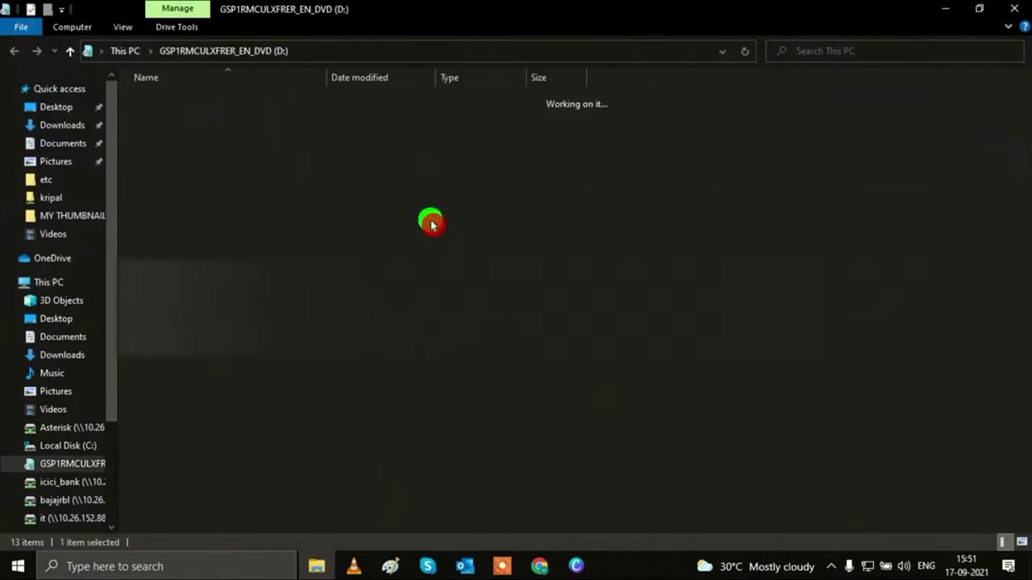
right_click(330, 328)
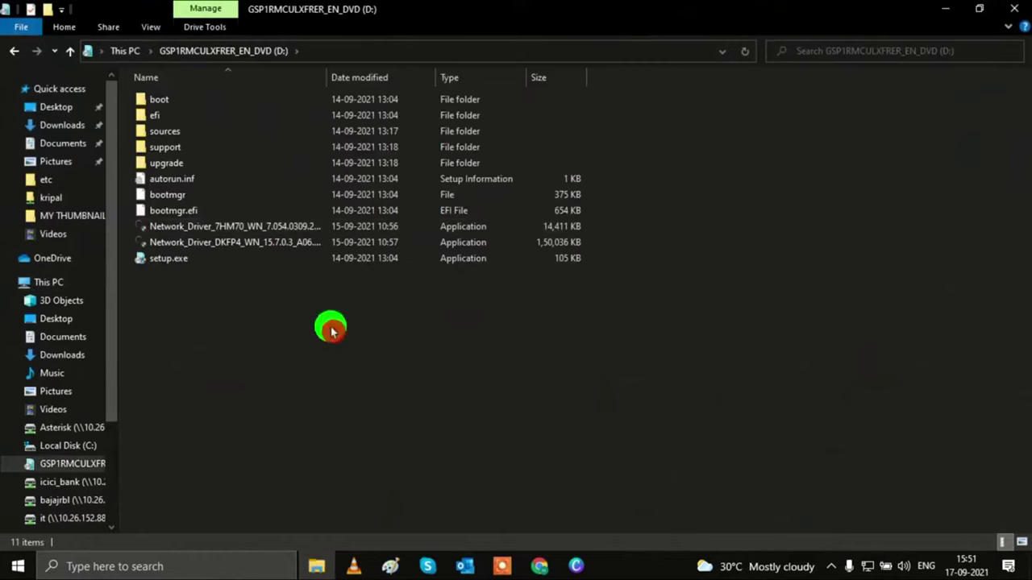
mouse_move(360, 360)
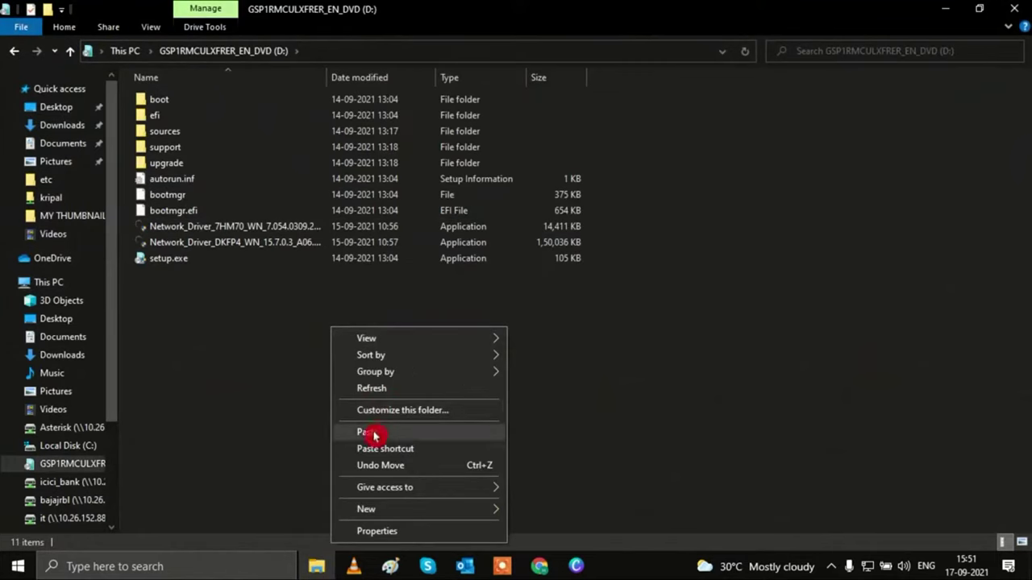
mouse_move(388, 376)
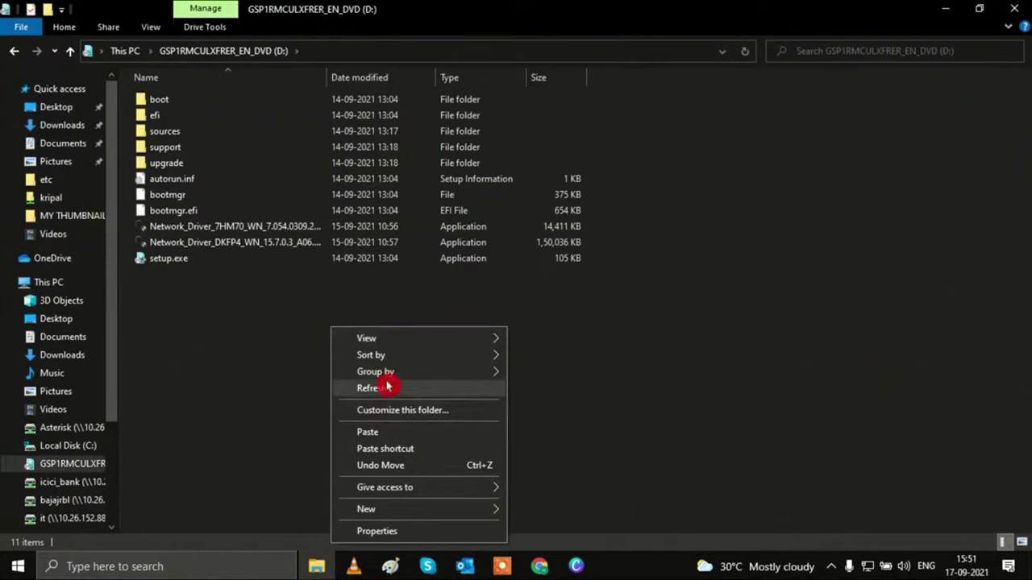
left_click(379, 432)
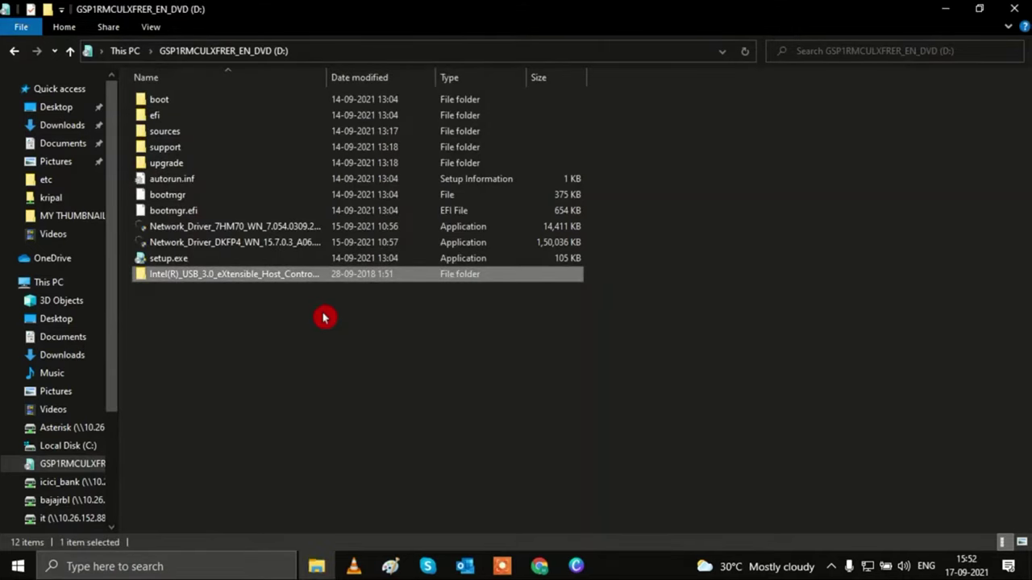
Deselect the pasted driver folder, close the USB drive window and refresh the desktop.
left_click(249, 322)
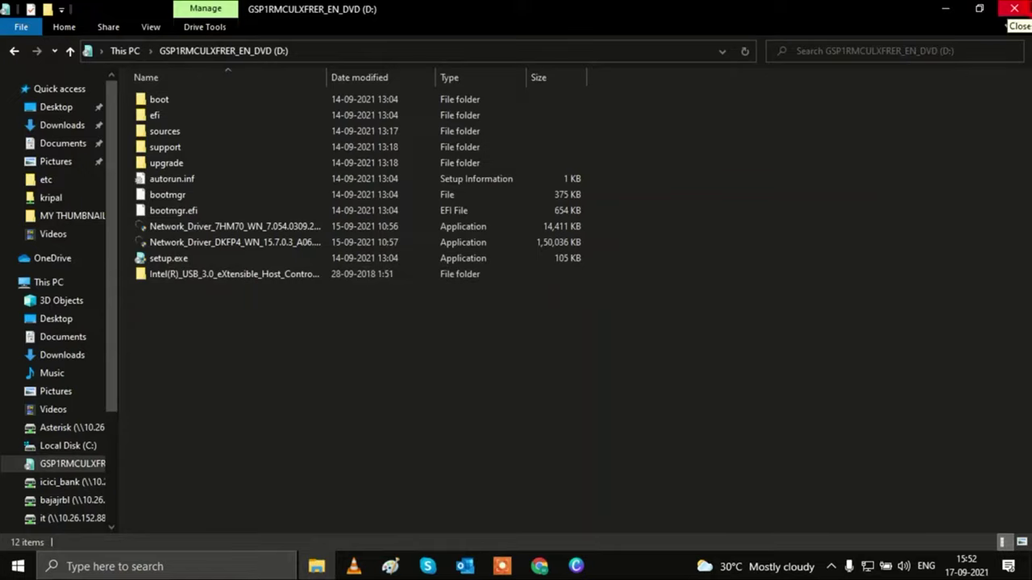
left_click(1013, 9)
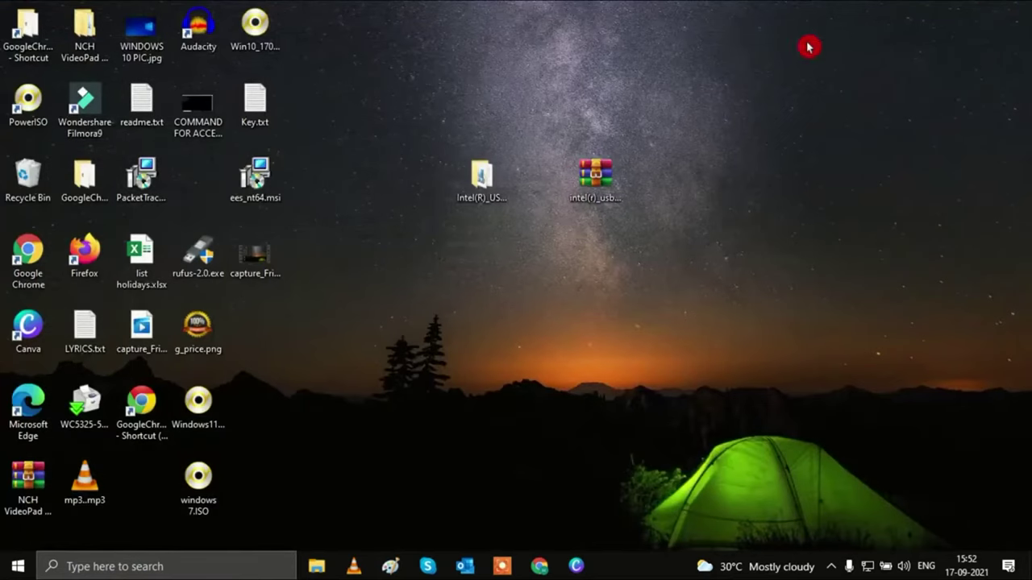
right_click(742, 45)
left_click(783, 87)
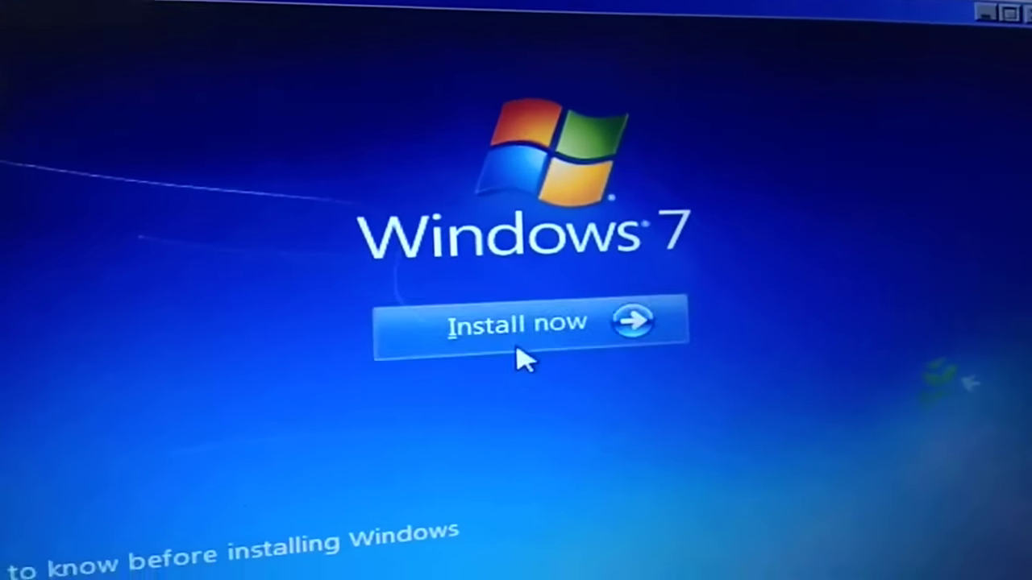
Start a Custom (advanced) installation in Windows 7 setup, accepting the license terms.
left_click(526, 354)
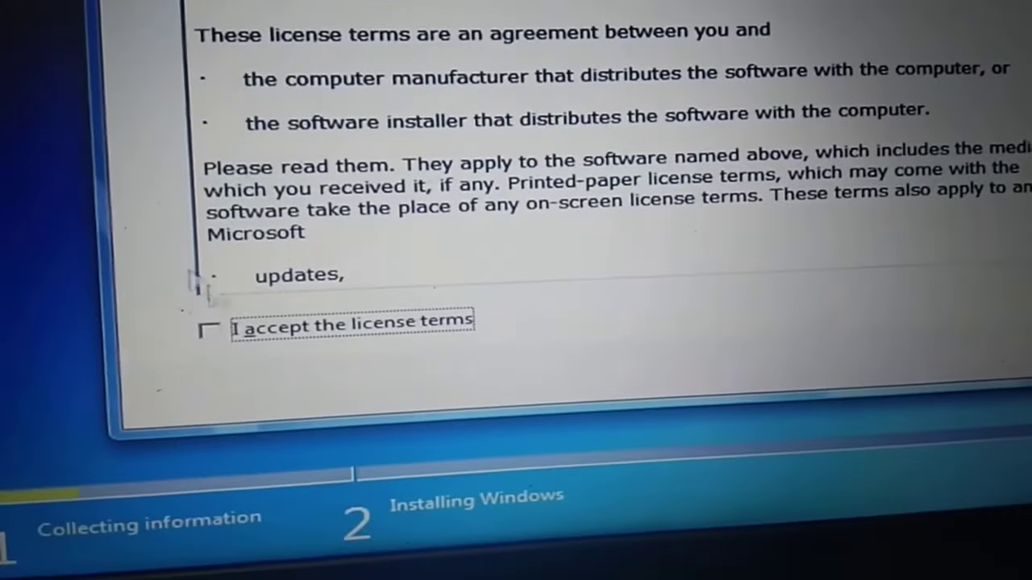
left_click(191, 324)
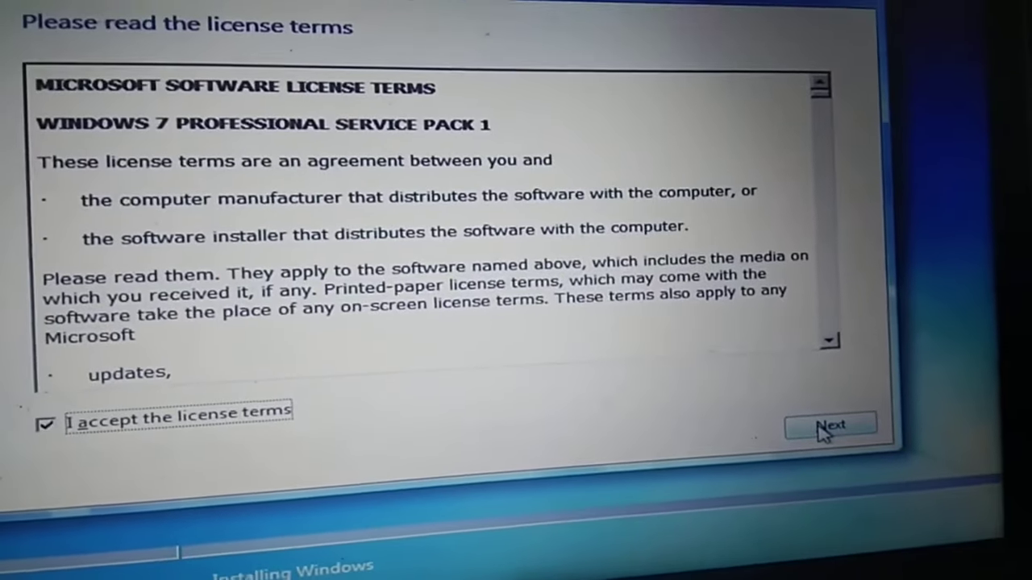
left_click(824, 427)
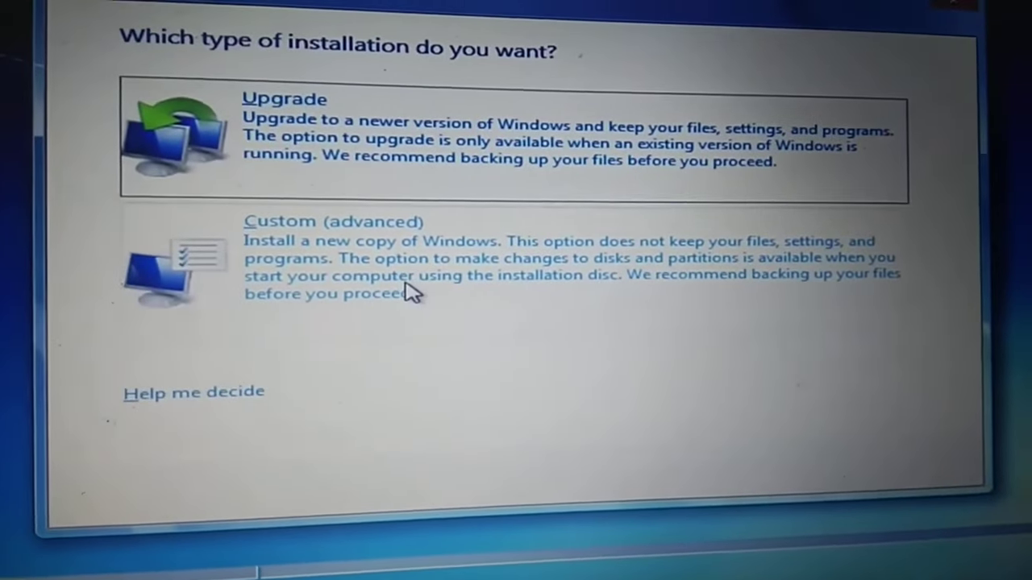
left_click(426, 290)
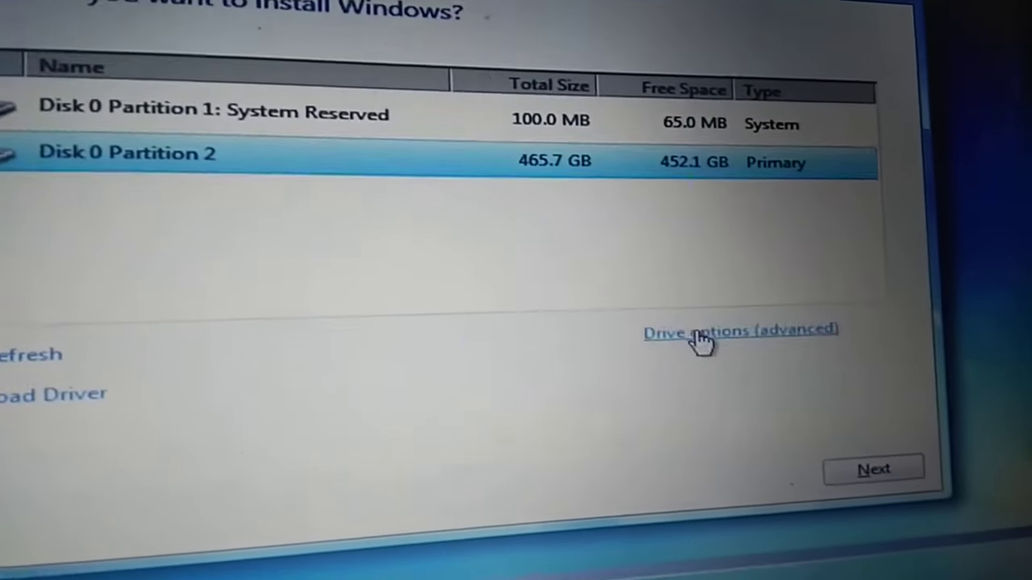
Remove the existing Disk 0 partitions with the advanced drive options and continue the installation on the unallocated space.
left_click(698, 335)
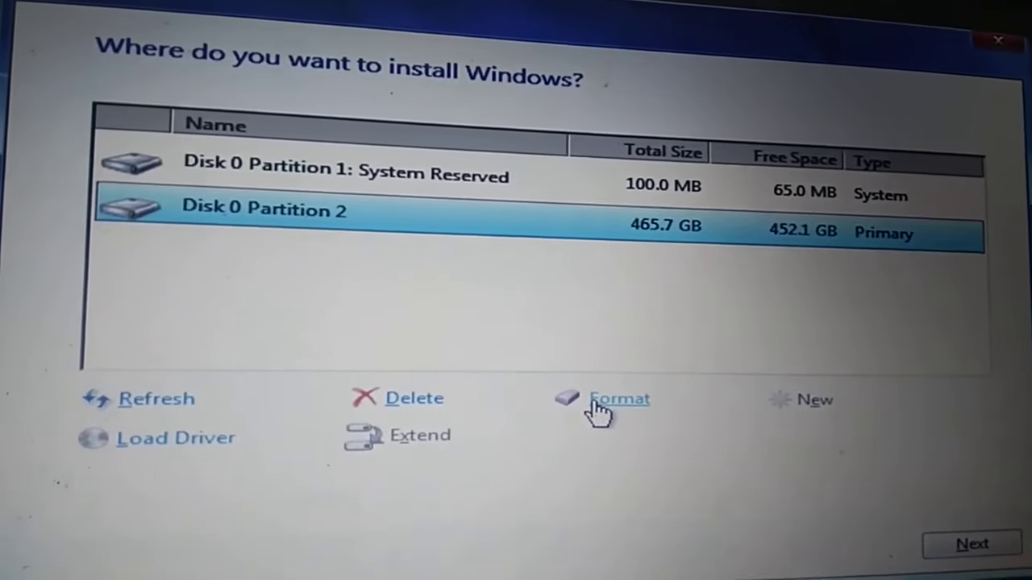
left_click(588, 405)
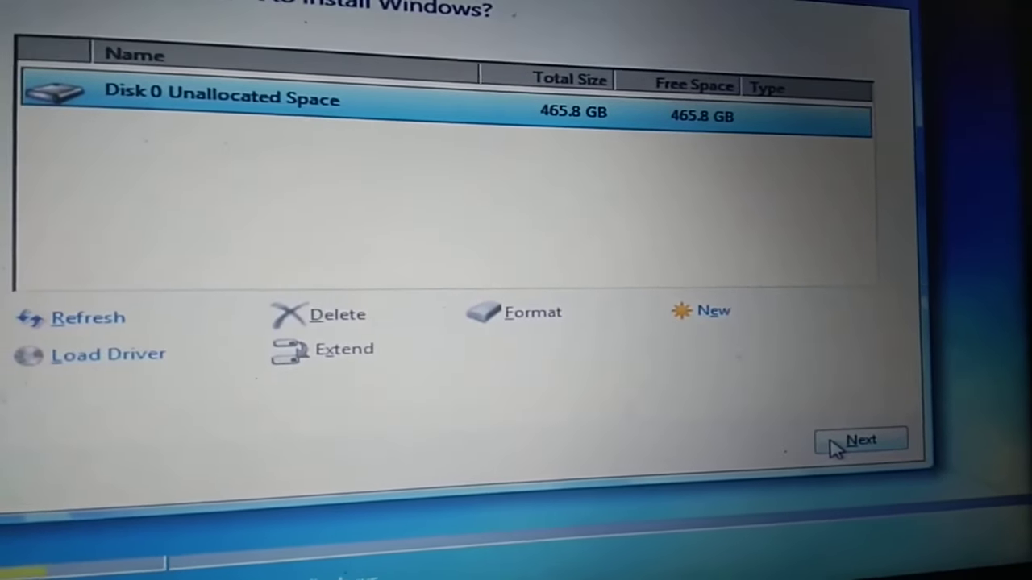
left_click(834, 446)
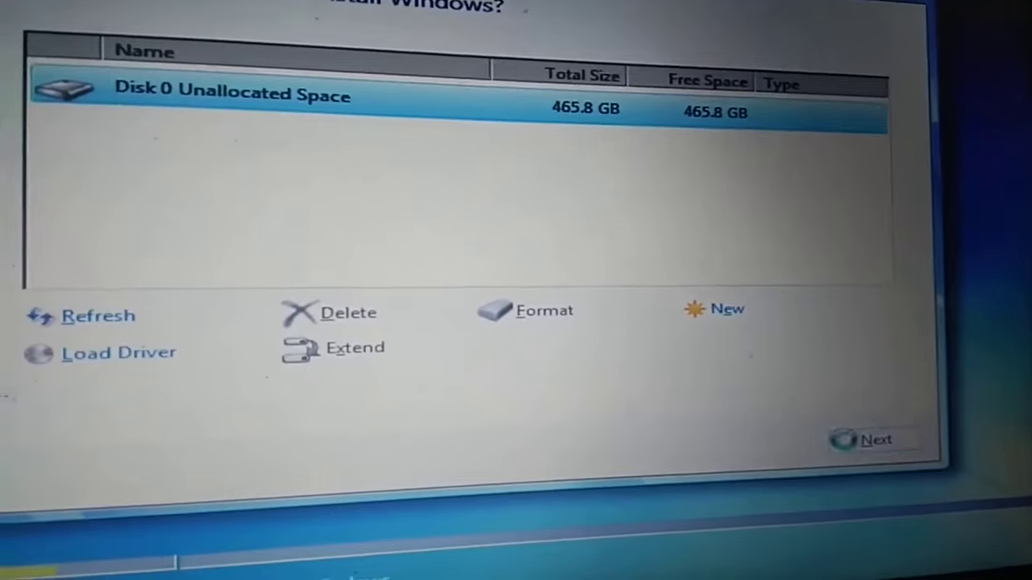